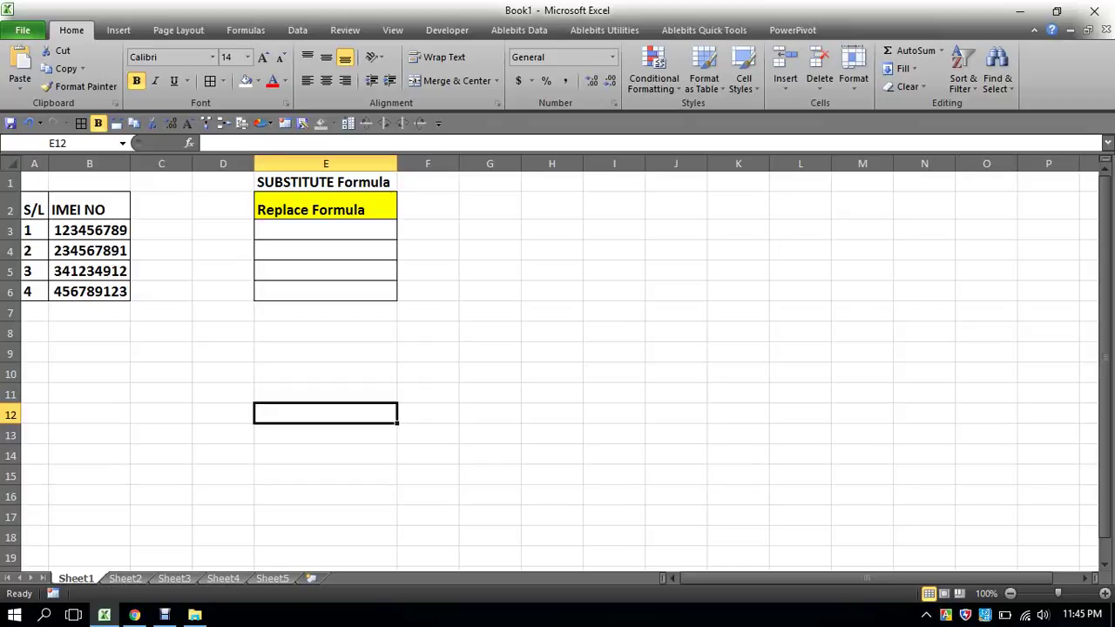
Fill the SUBSTITUTE Formula title cell E1 with a light-blue background
left_click(325, 183)
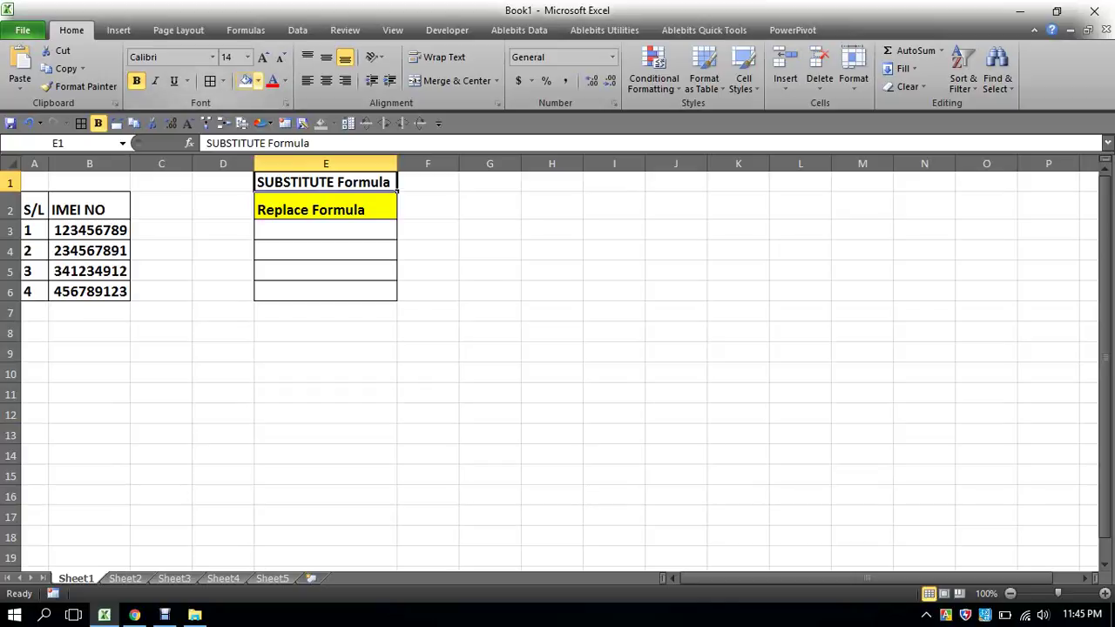
left_click(258, 81)
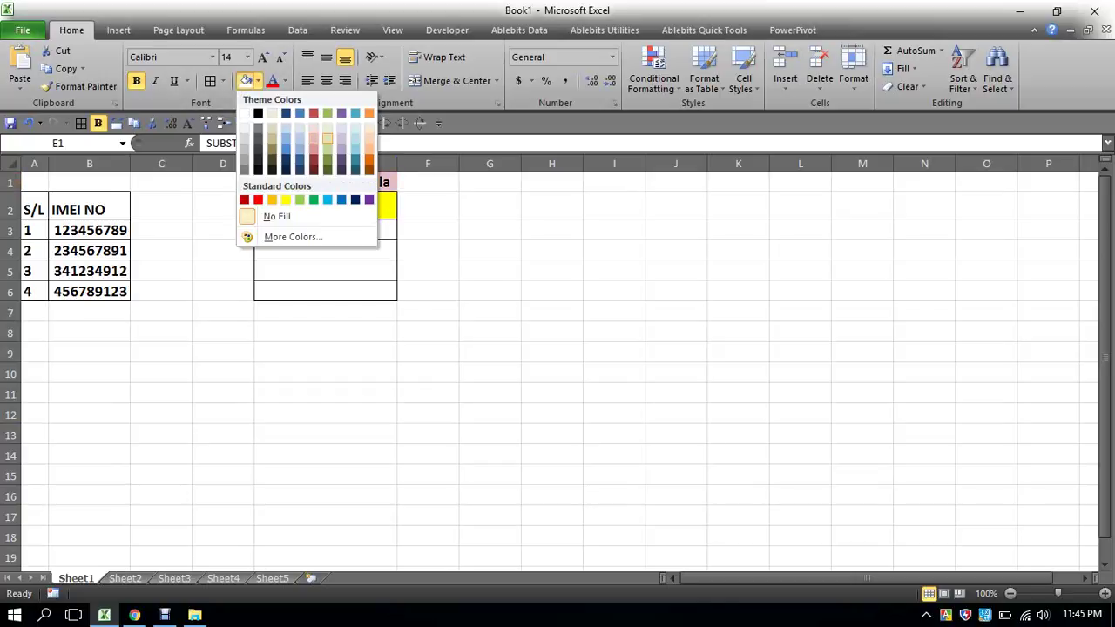
left_click(355, 139)
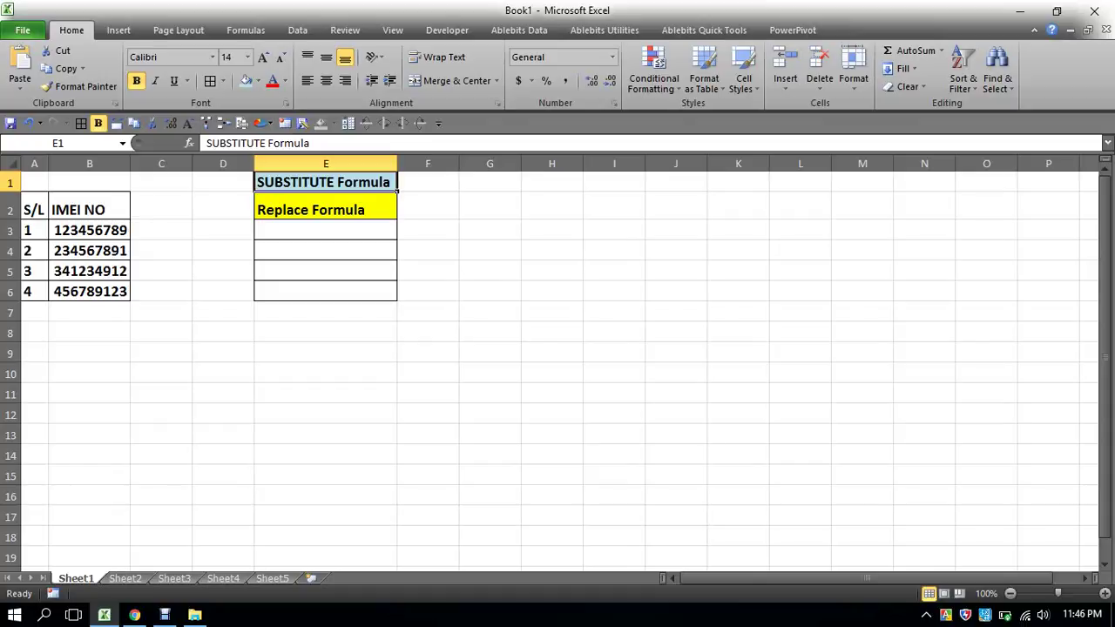
left_click(397, 164)
Begin E3's formula as =SUBSTITUTE(B3,"234",000 using the function autocomplete and B3's IMEI
left_click(325, 230)
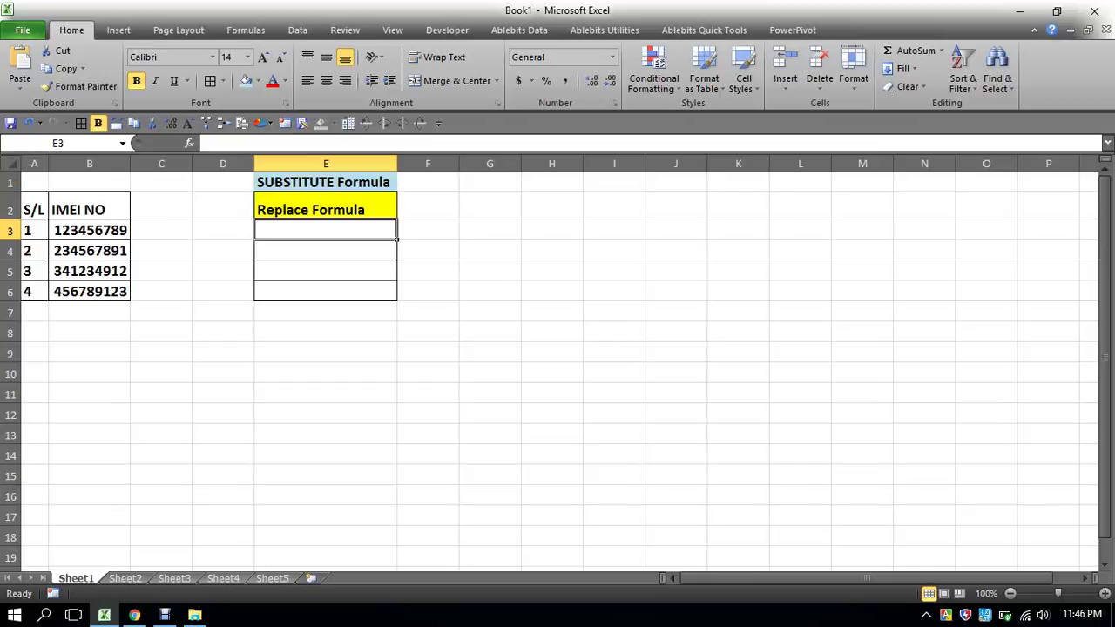
type("=")
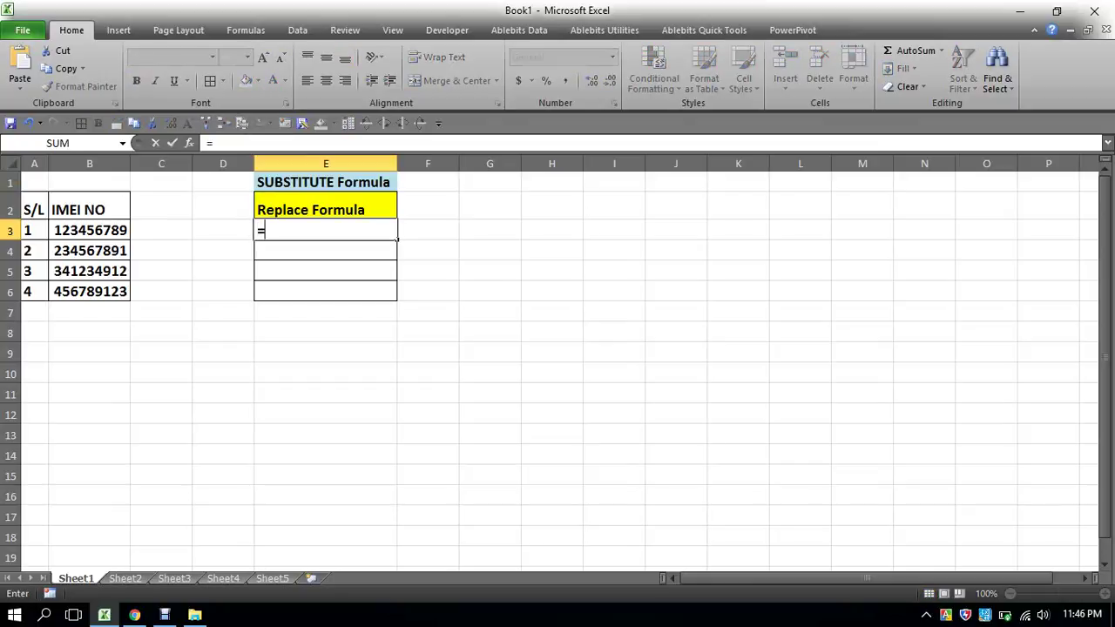
type("su")
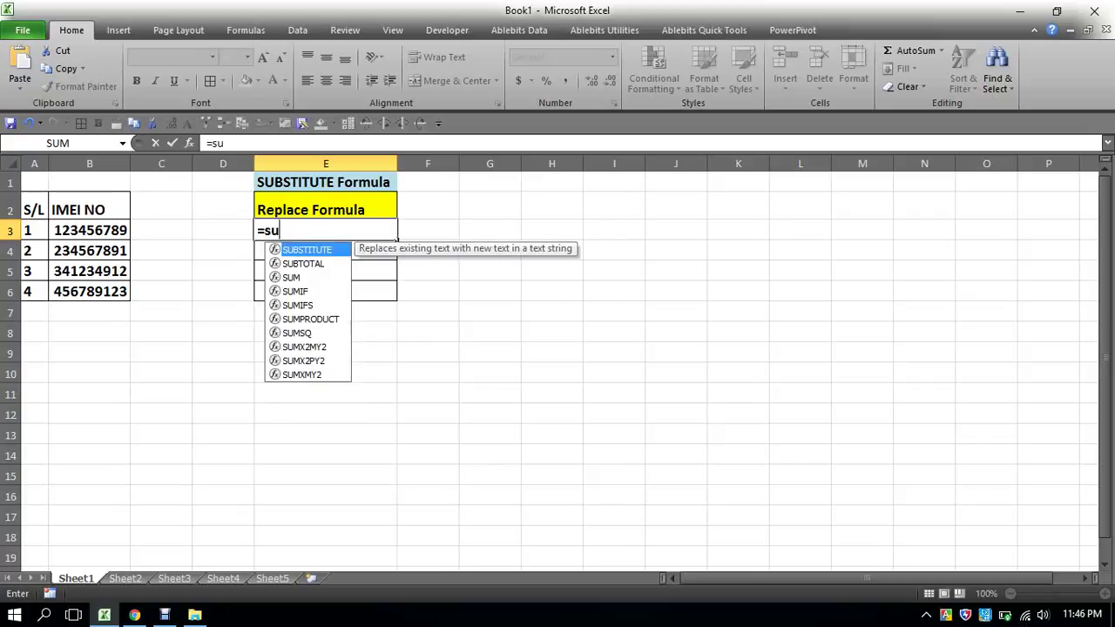
type("b")
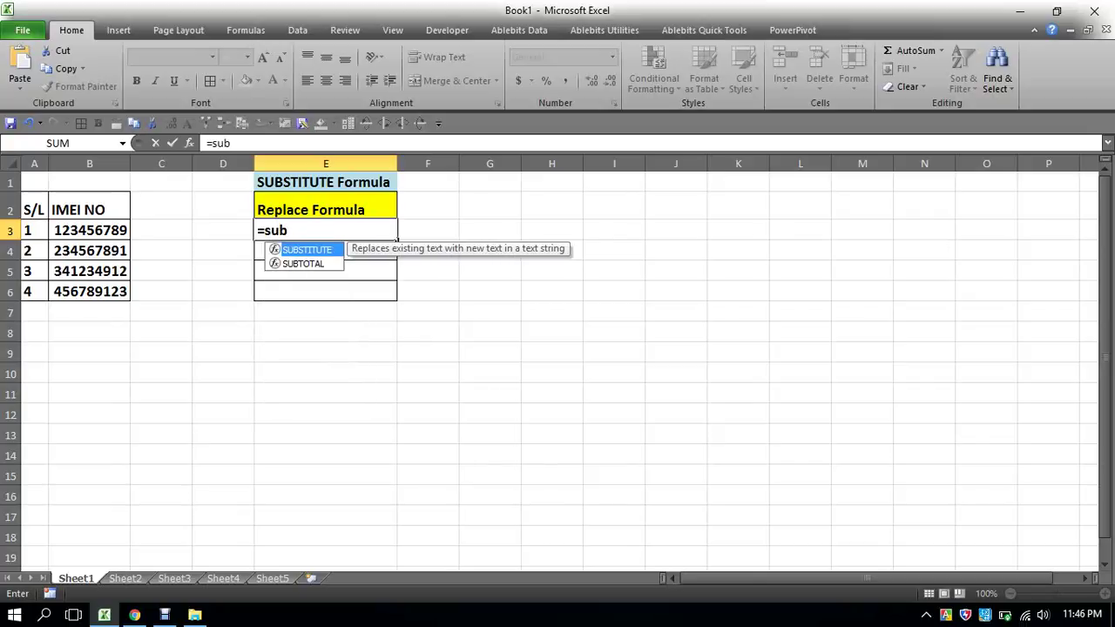
key("Tab")
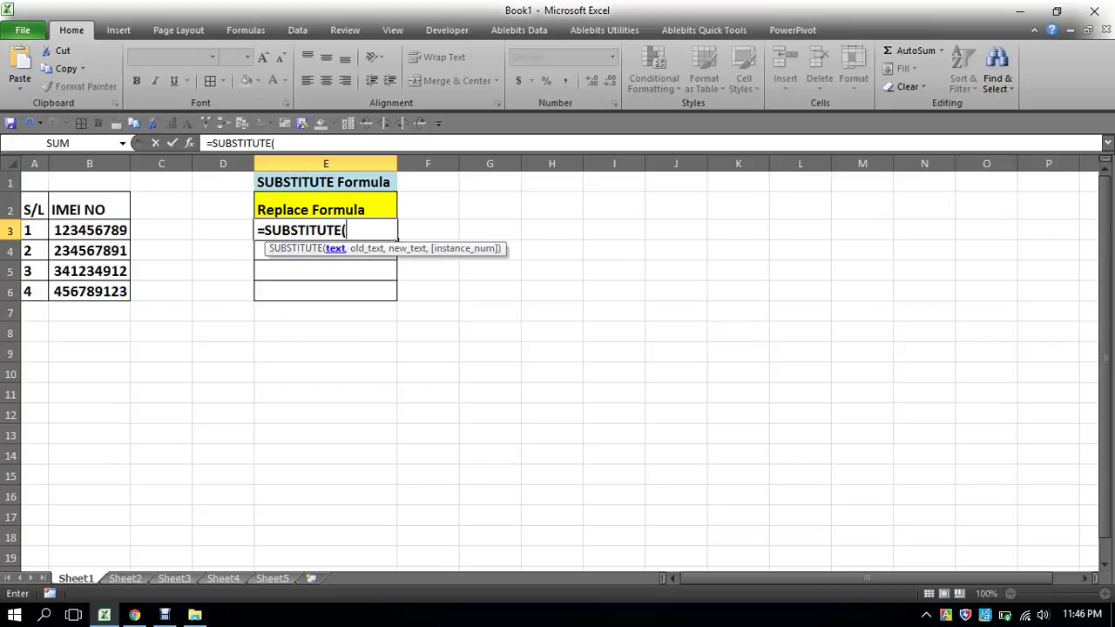
left_click(89, 230)
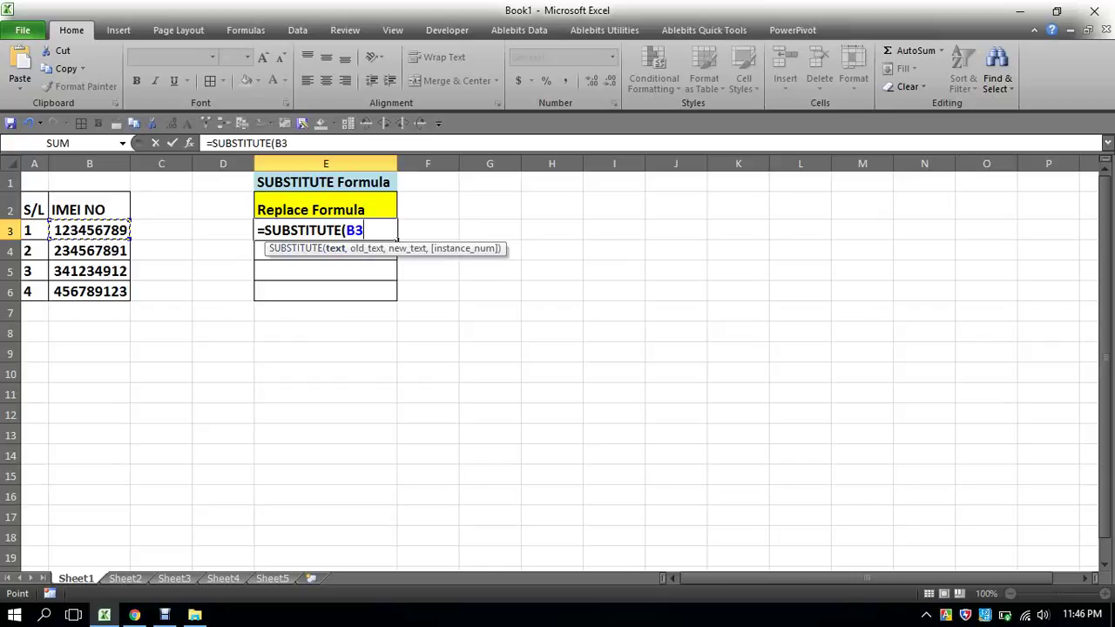
type(",")
type("\"")
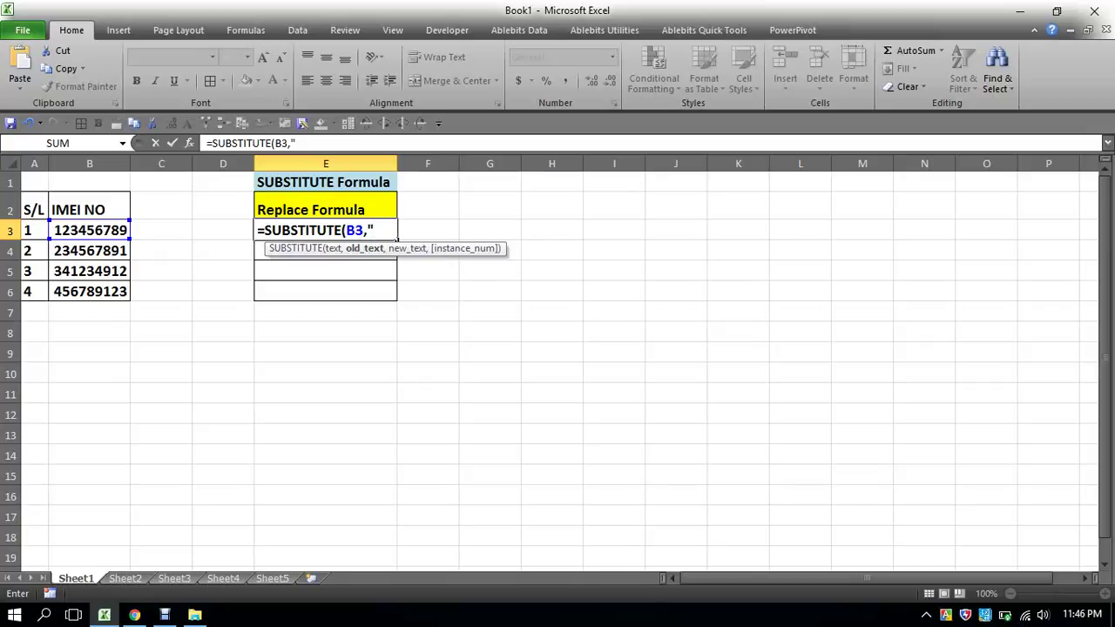
type("234")
type("\",")
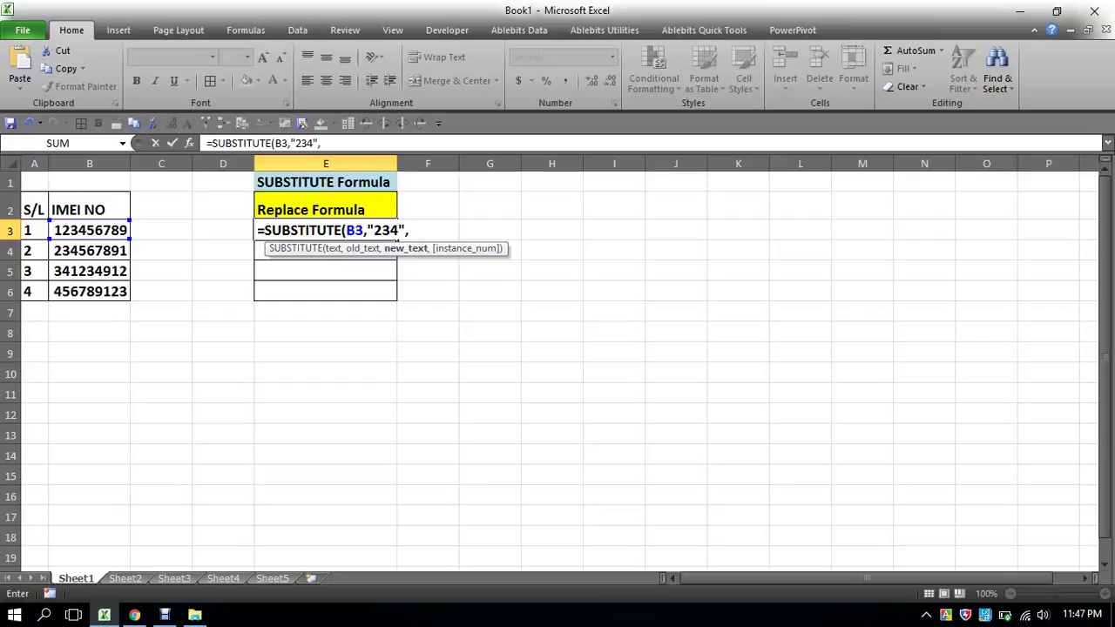
type("0")
type("00")
Put quotes around 000 and close the SUBSTITUTE formula in E3
left_click(320, 143)
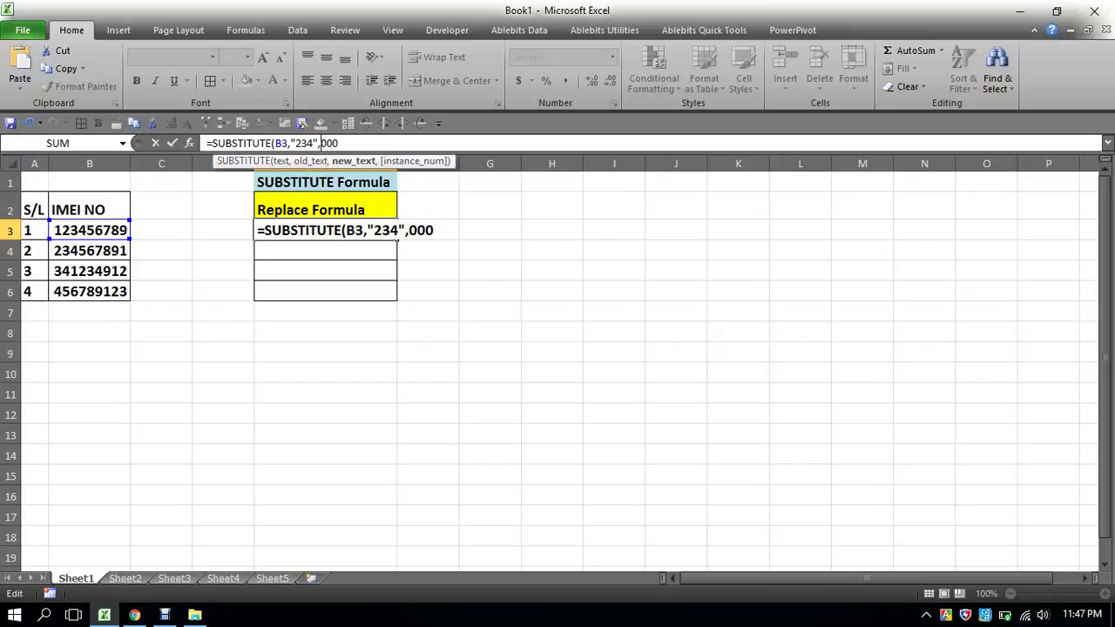
type("\"")
left_click(343, 143)
type("\"")
type(",")
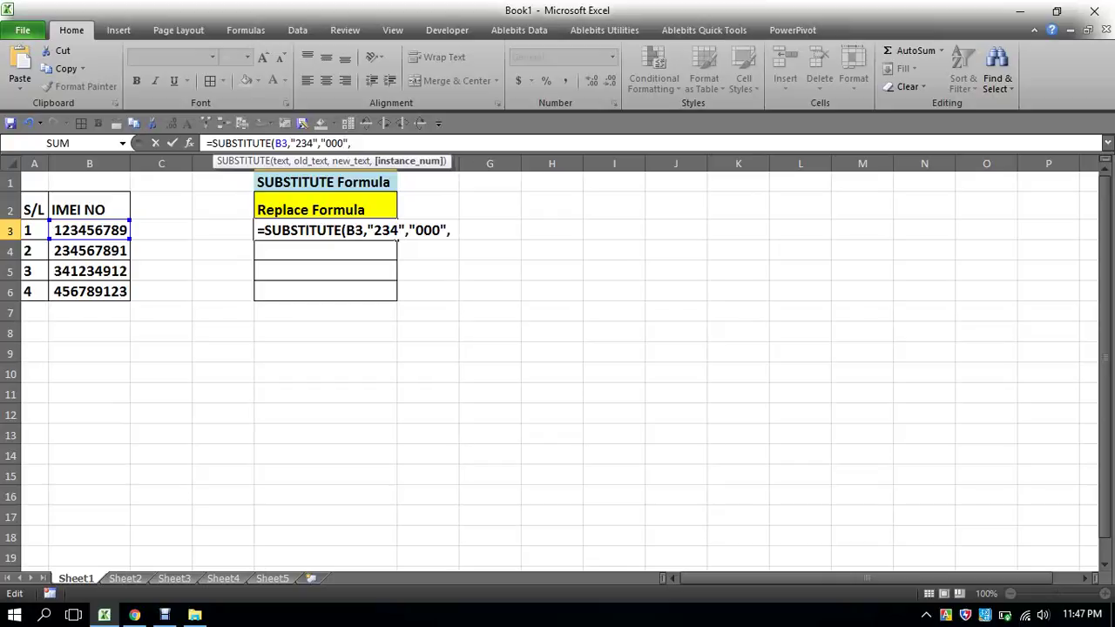
type(")")
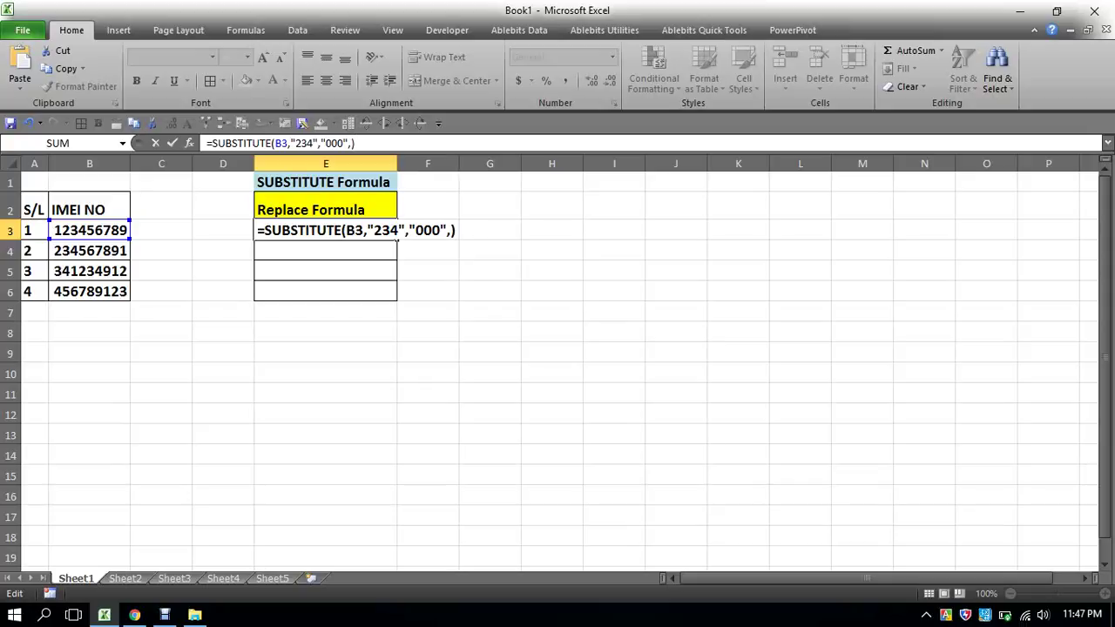
key("Left")
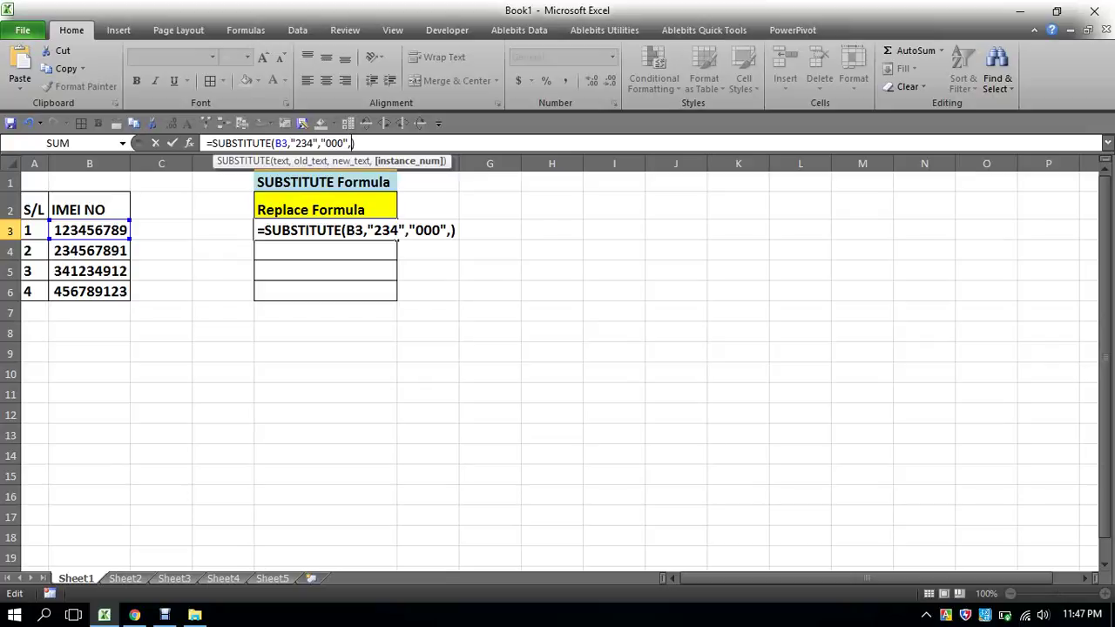
key("BackSpace")
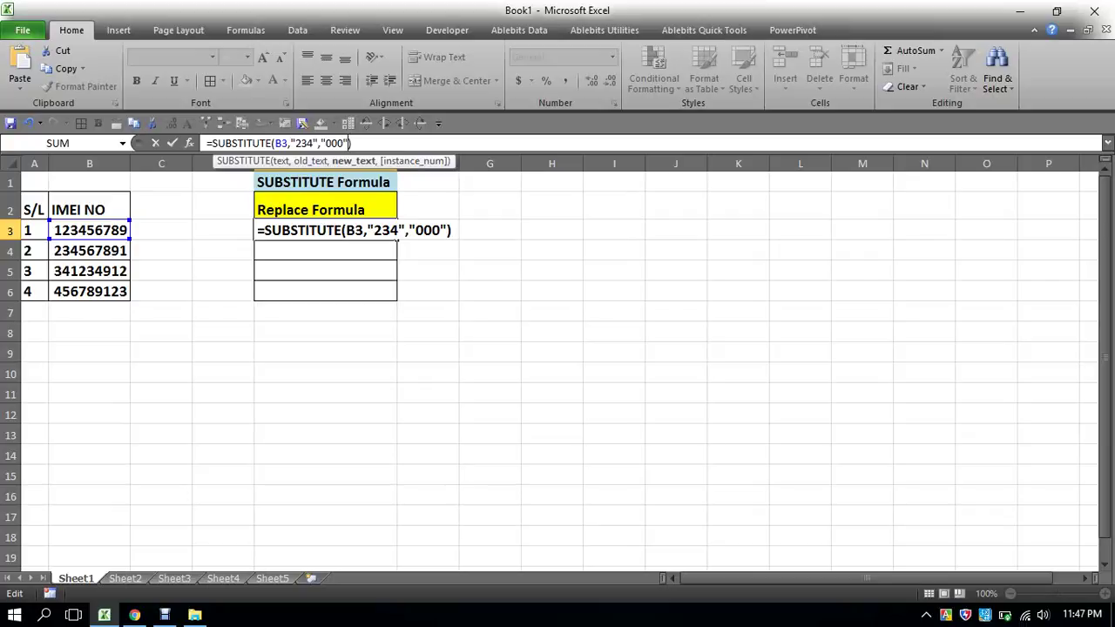
type(",")
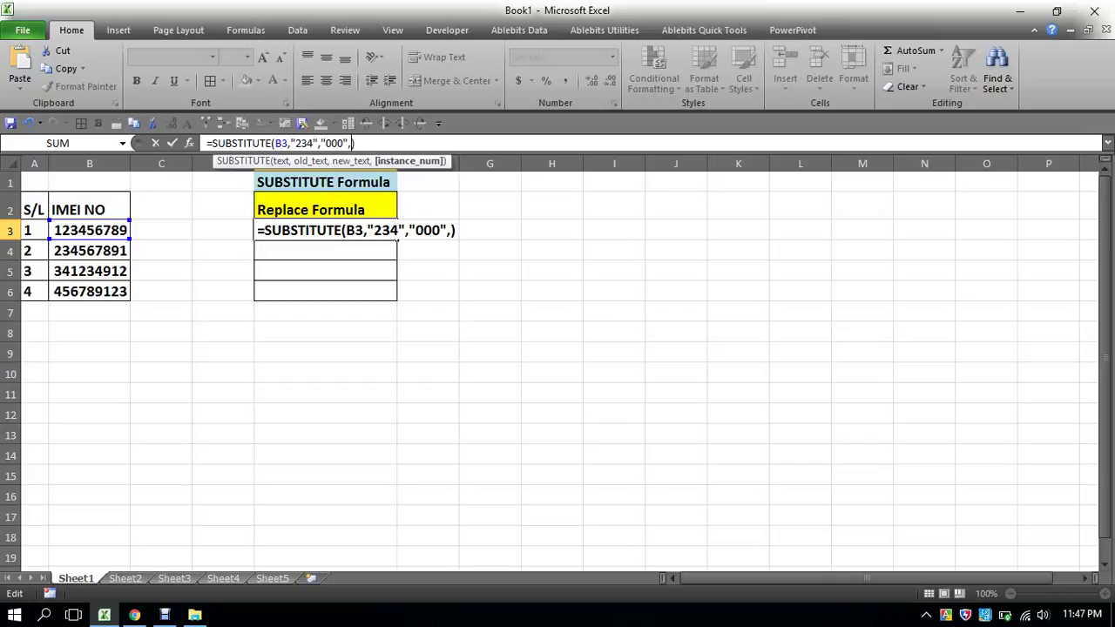
key("Return")
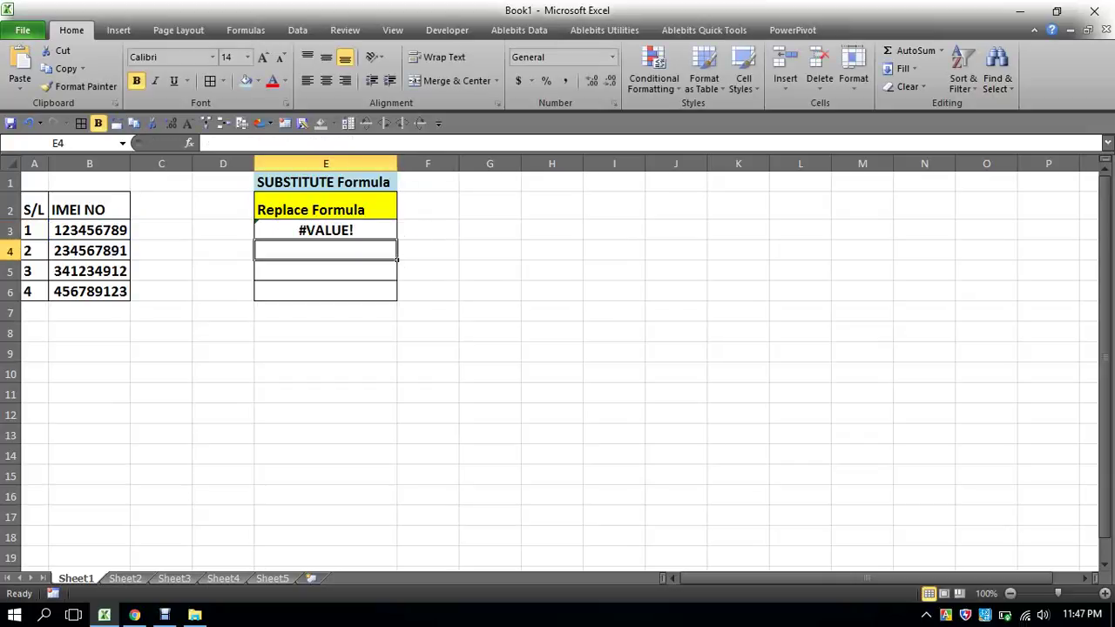
Delete the stray comma so E3 reads =SUBSTITUTE(B3,"234","000") and shows 100056789
left_click(326, 230)
left_click(351, 143)
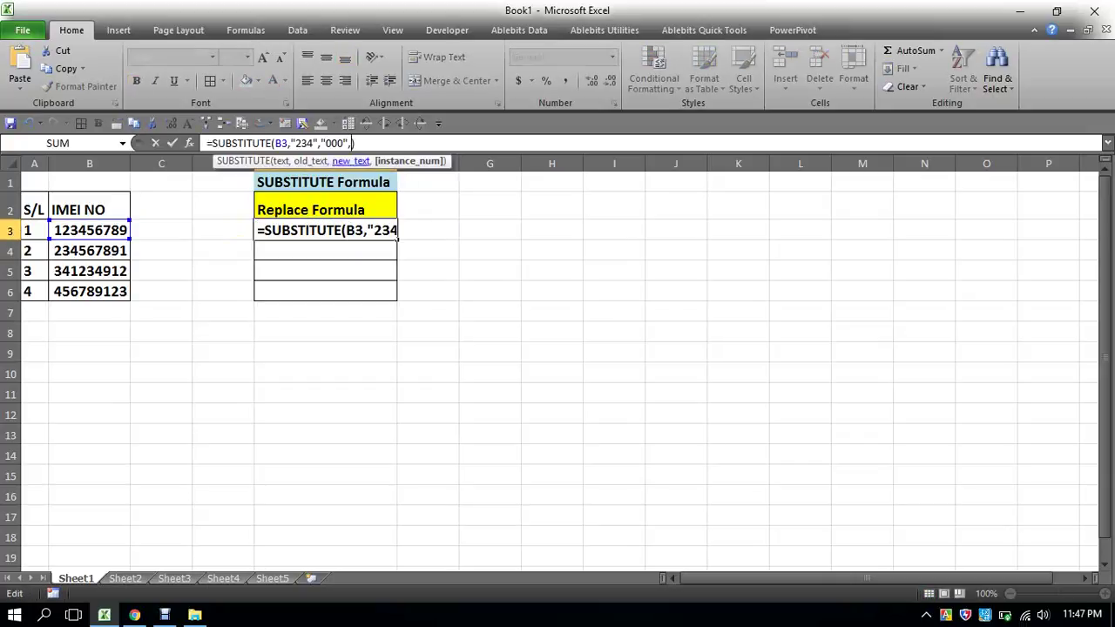
key("BackSpace")
key("Return")
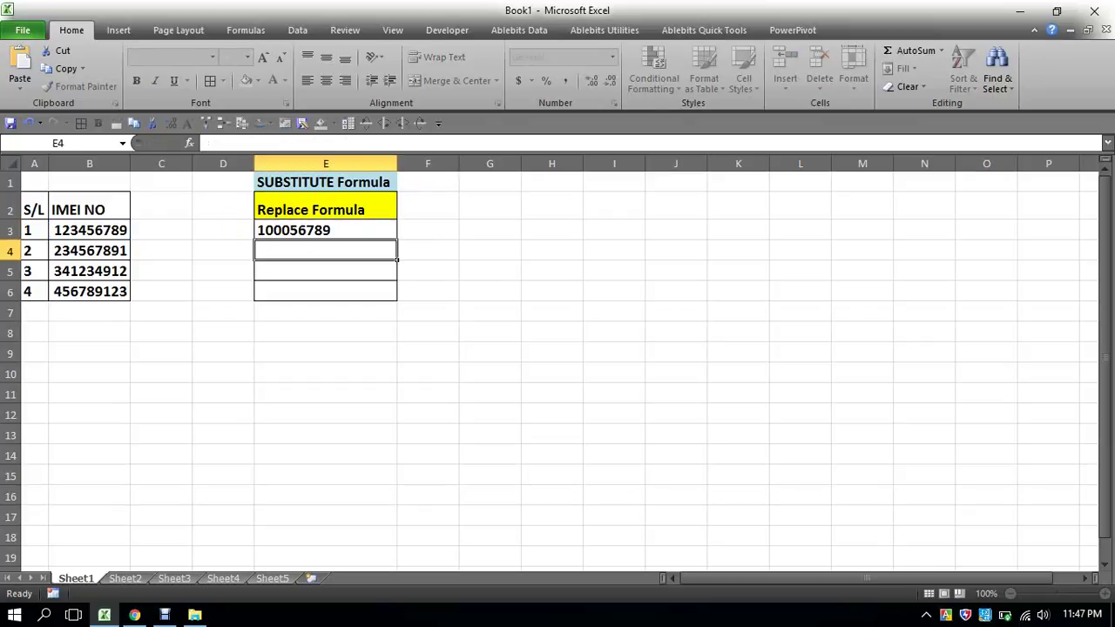
left_click(326, 230)
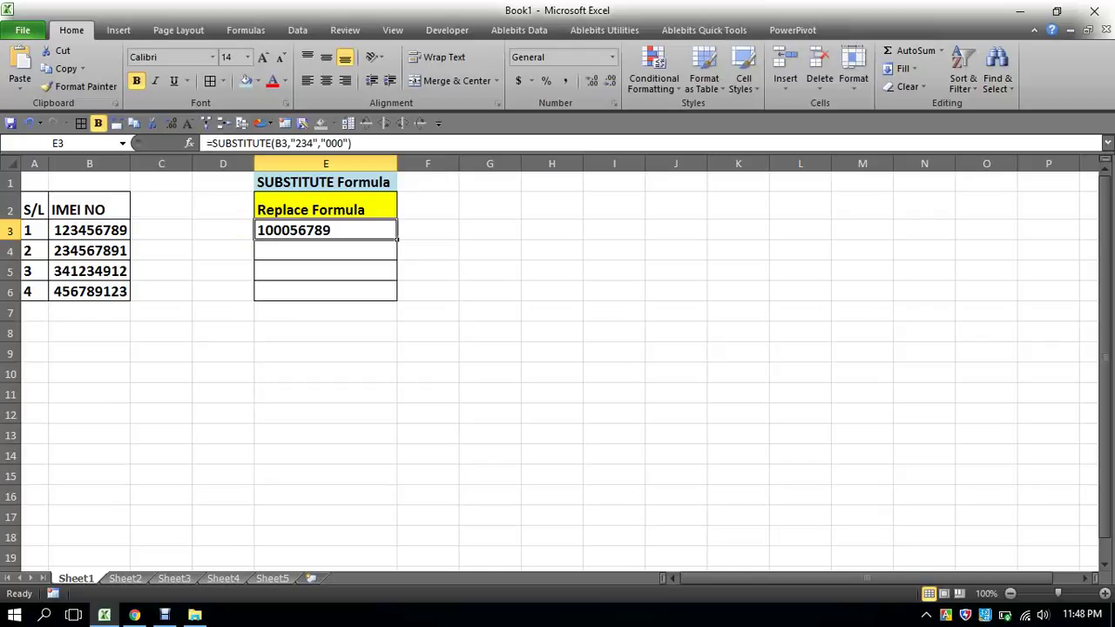
Colour the 234 in B3's IMEI red and fill E3's formula down to E6
key("Left")
key("Left")
key("Left")
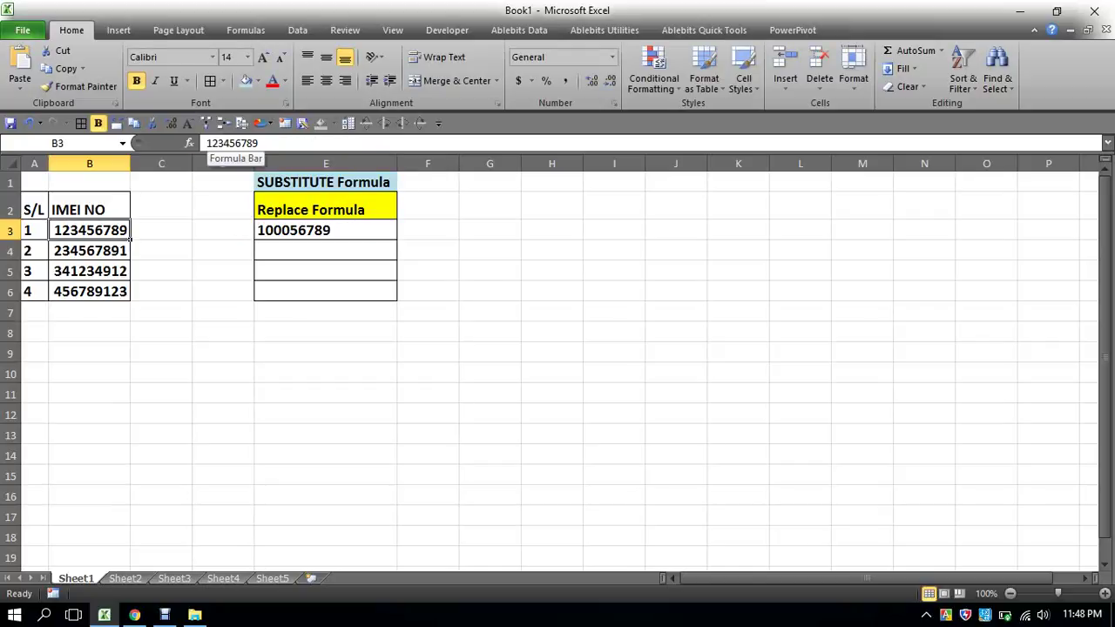
left_click_drag(210, 144, 230, 143)
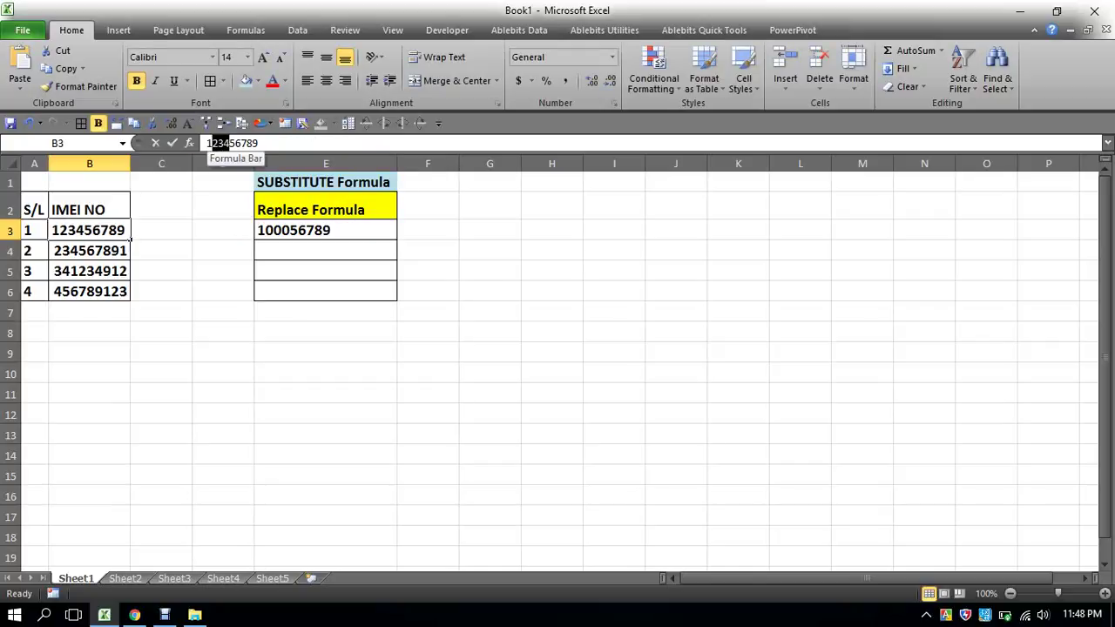
left_click(272, 80)
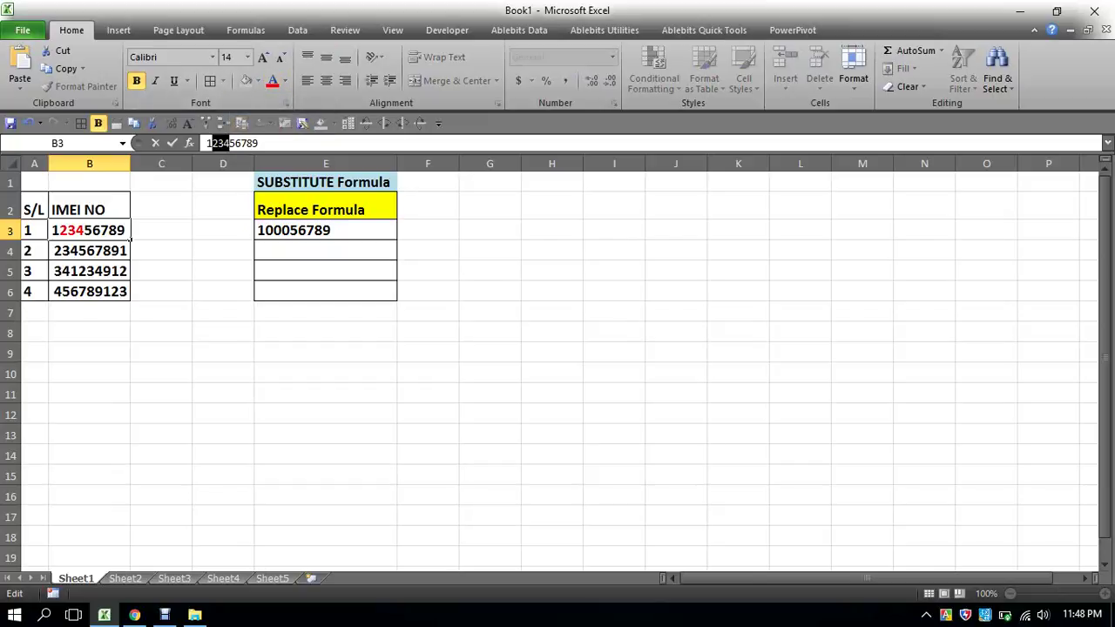
left_click(161, 311)
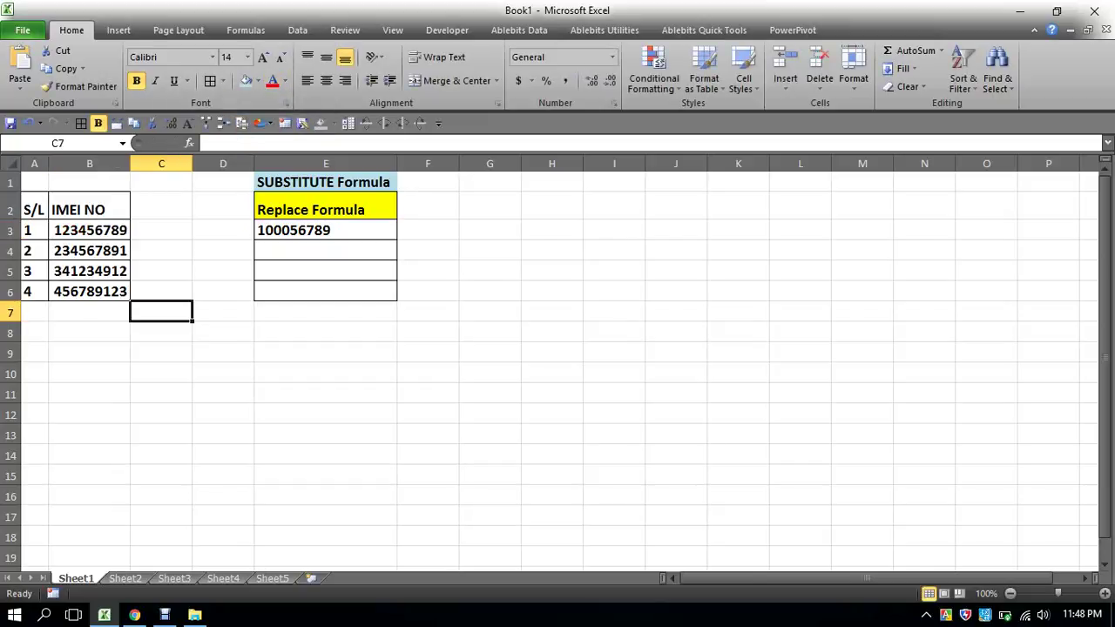
left_click(325, 230)
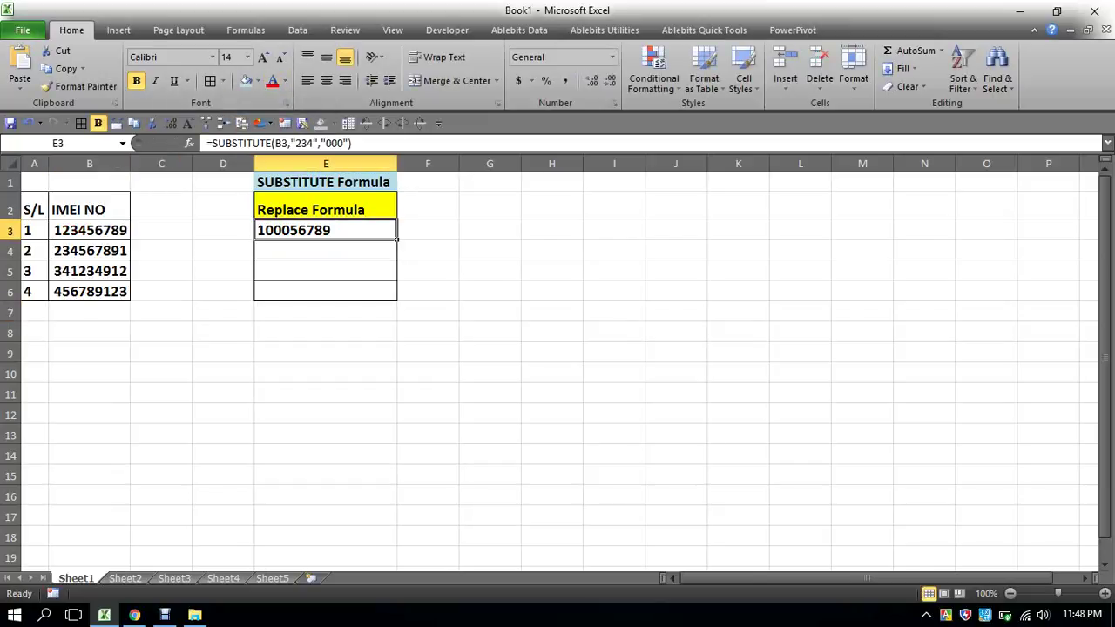
left_click_drag(397, 237, 396, 301)
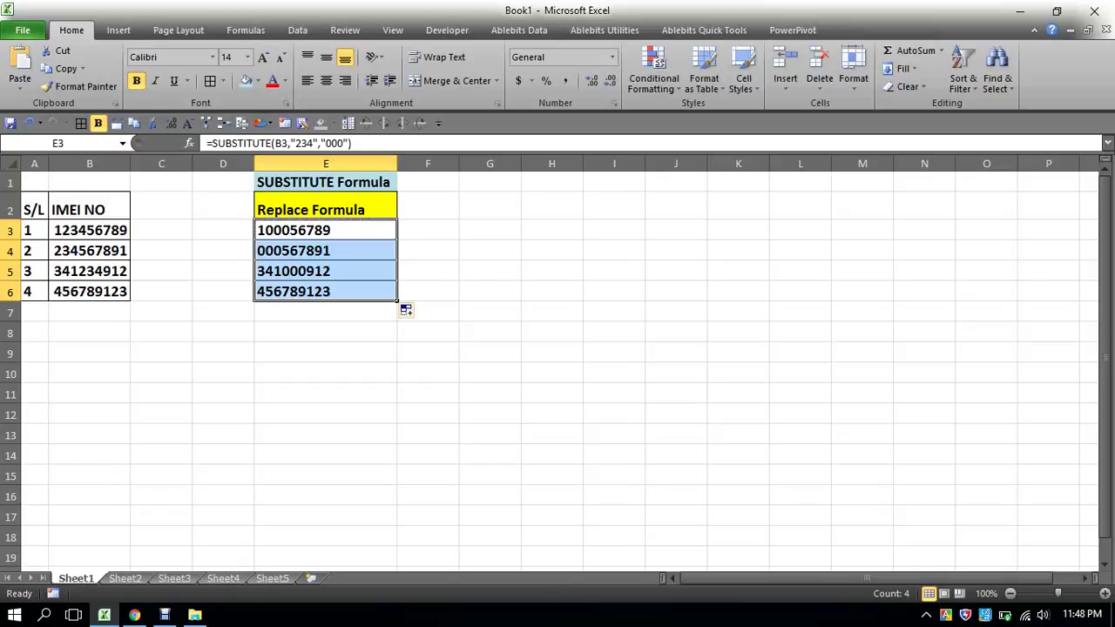
Colour 234 red in the B4 and B5 IMEIs and compare results 000567891 and 341000912
left_click(89, 250)
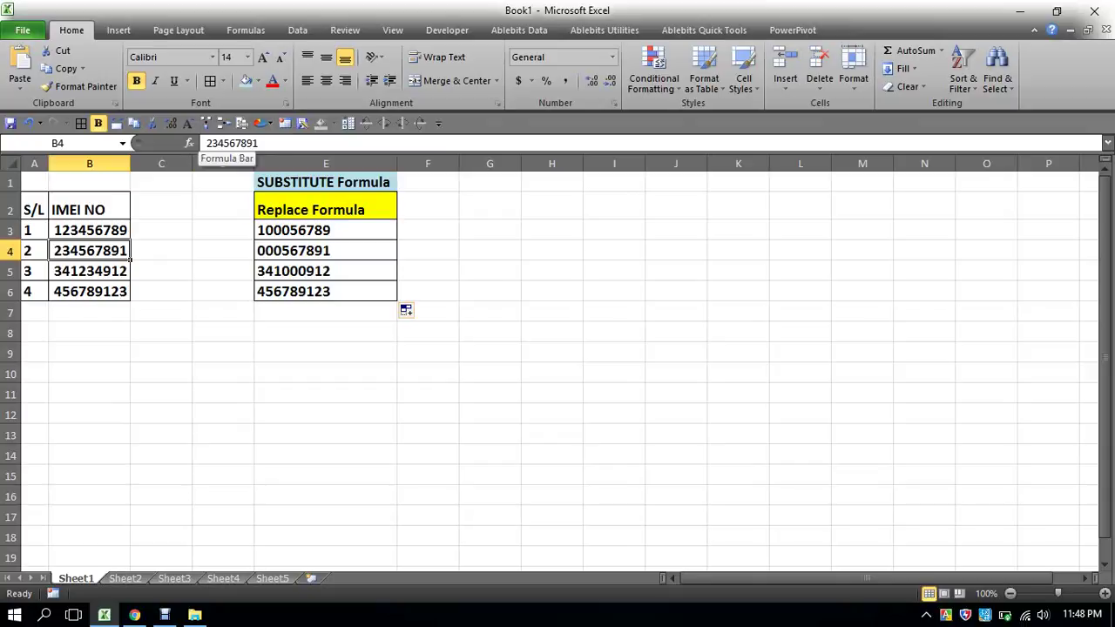
left_click_drag(207, 143, 223, 142)
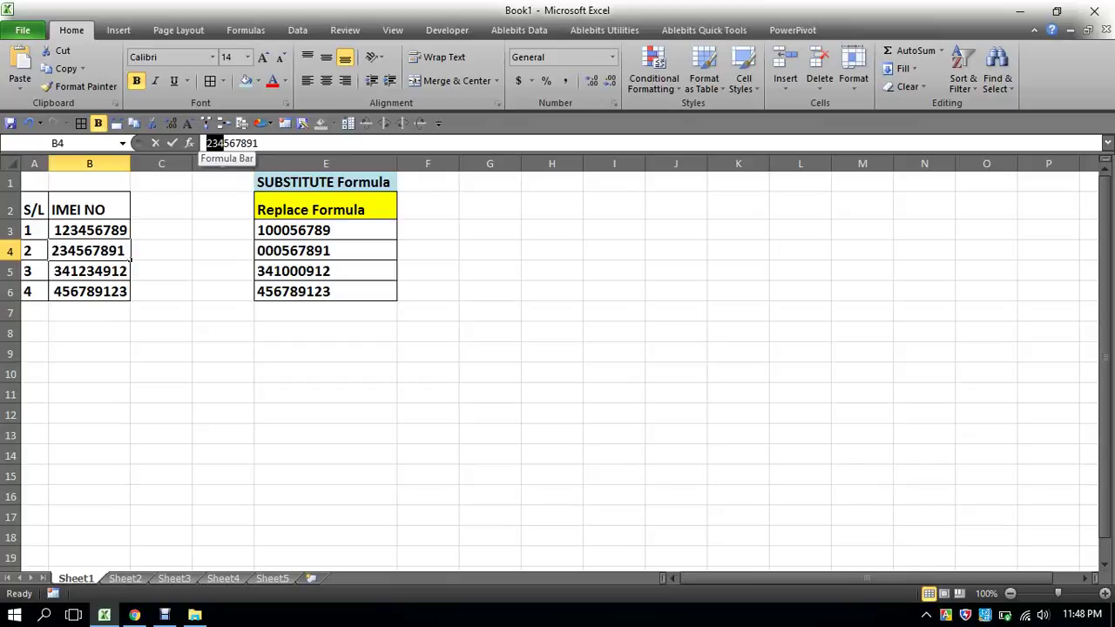
left_click(273, 80)
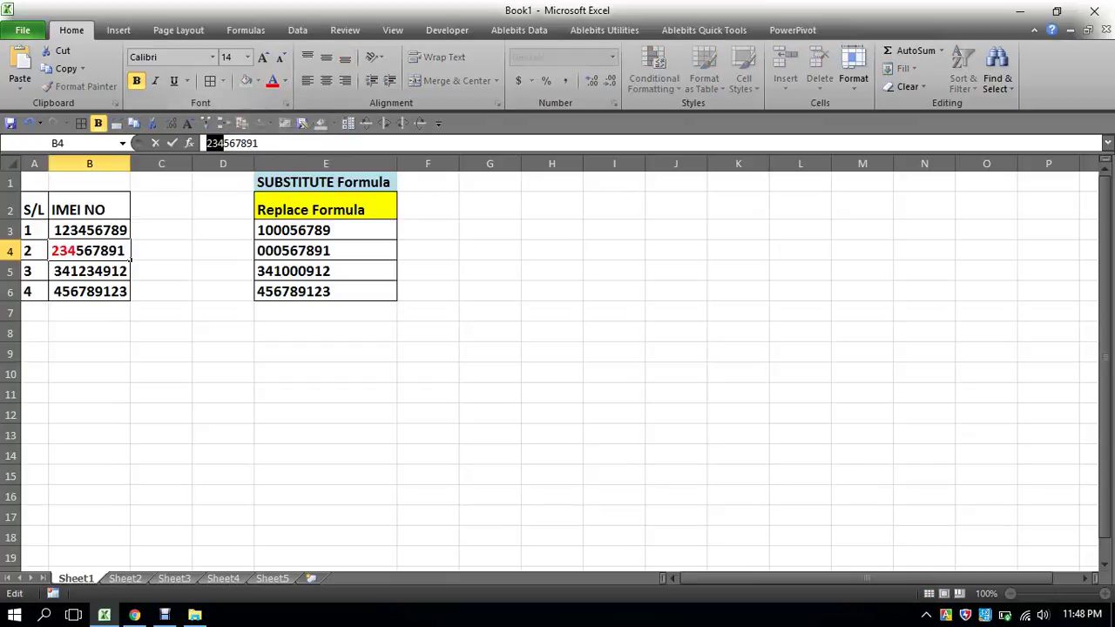
left_click(326, 251)
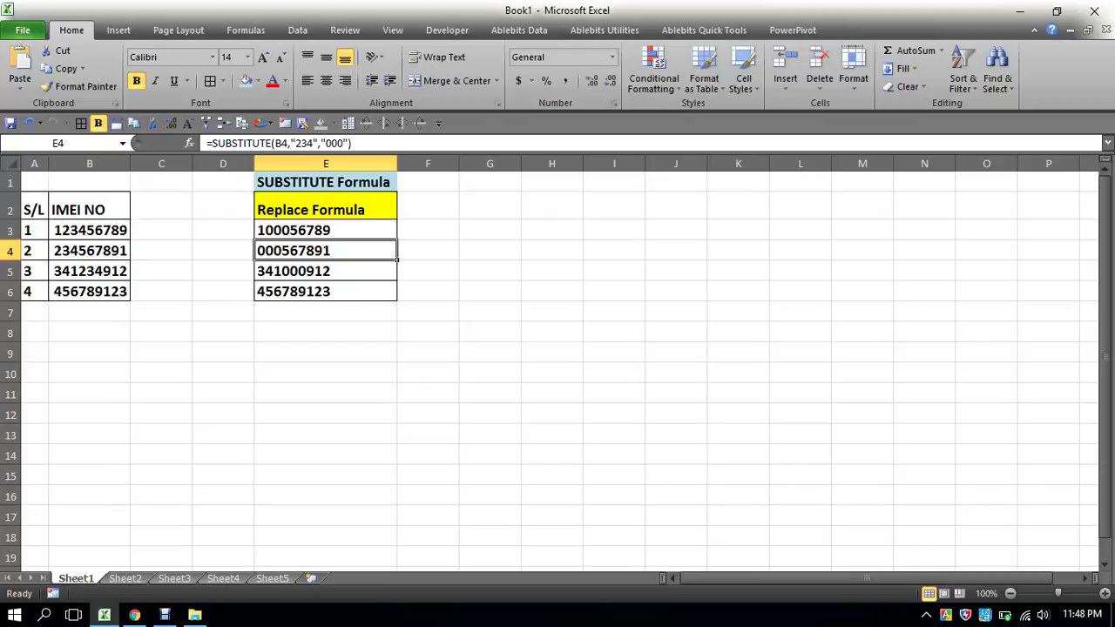
left_click(89, 271)
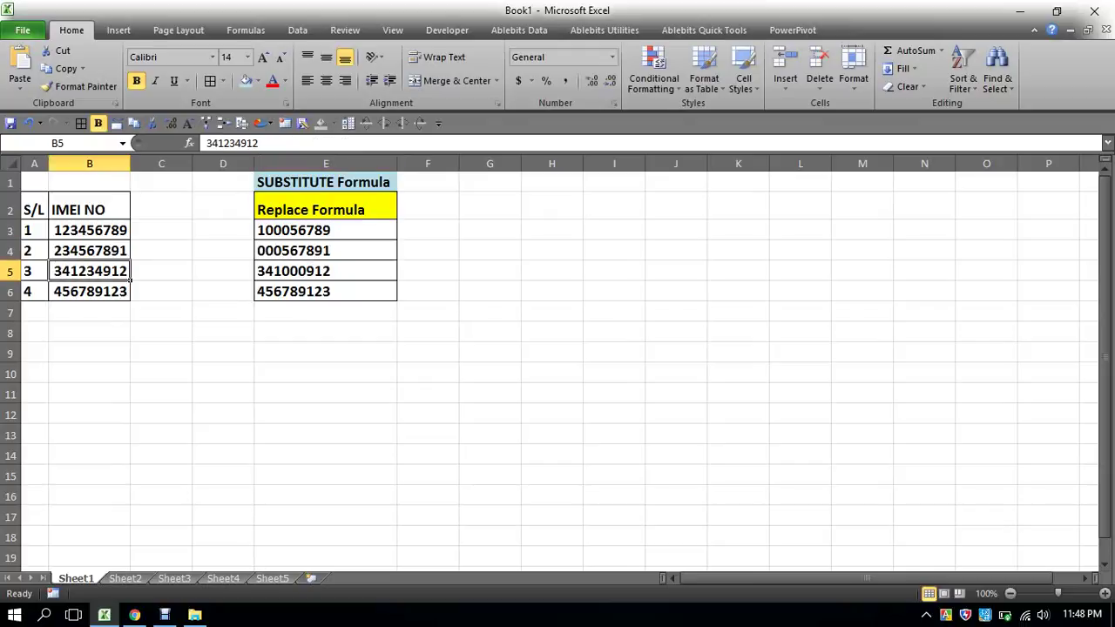
left_click_drag(223, 143, 240, 143)
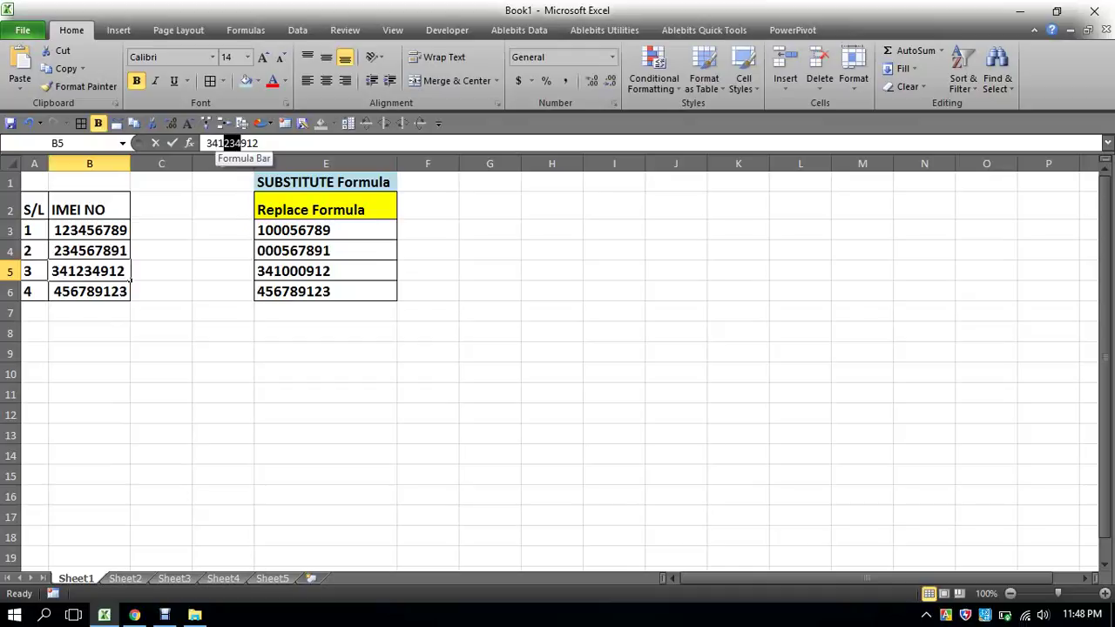
left_click(273, 81)
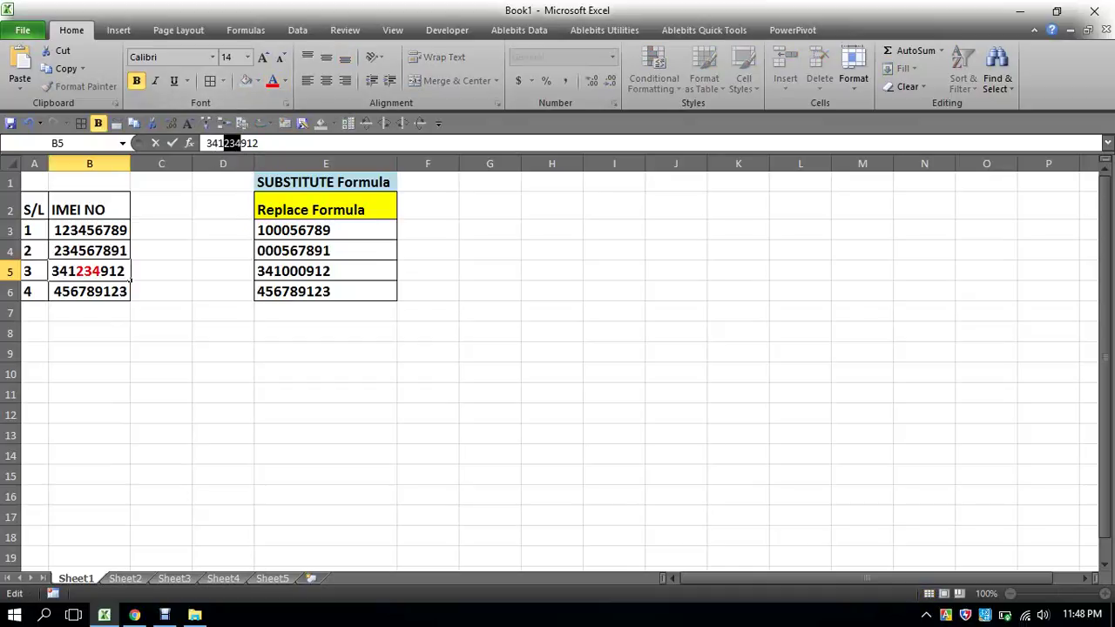
left_click(326, 271)
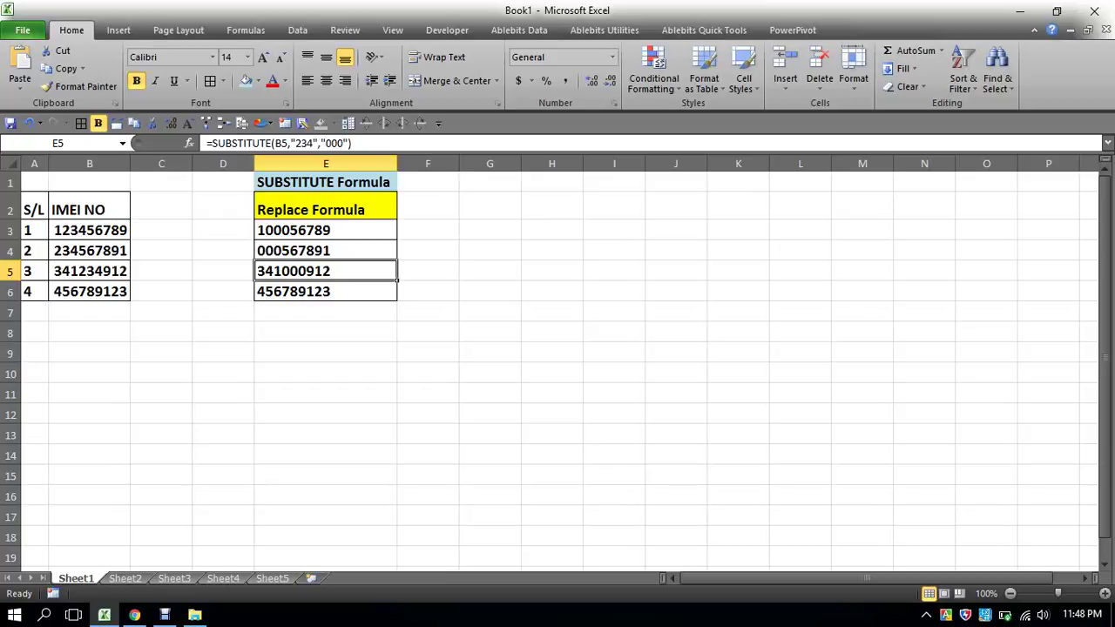
left_click(326, 352)
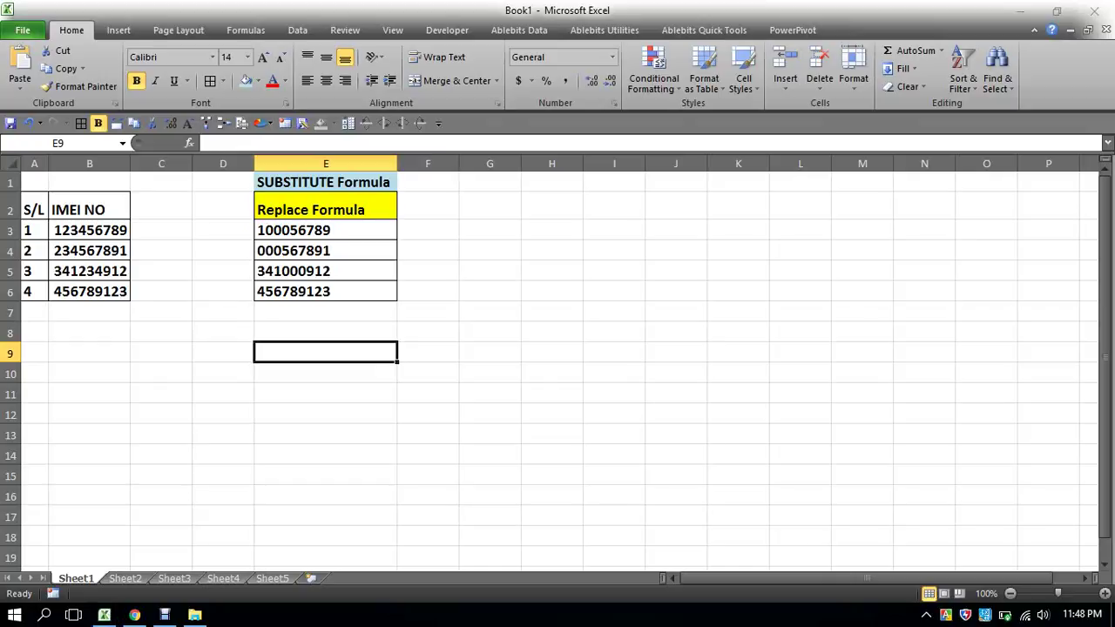
left_click(326, 230)
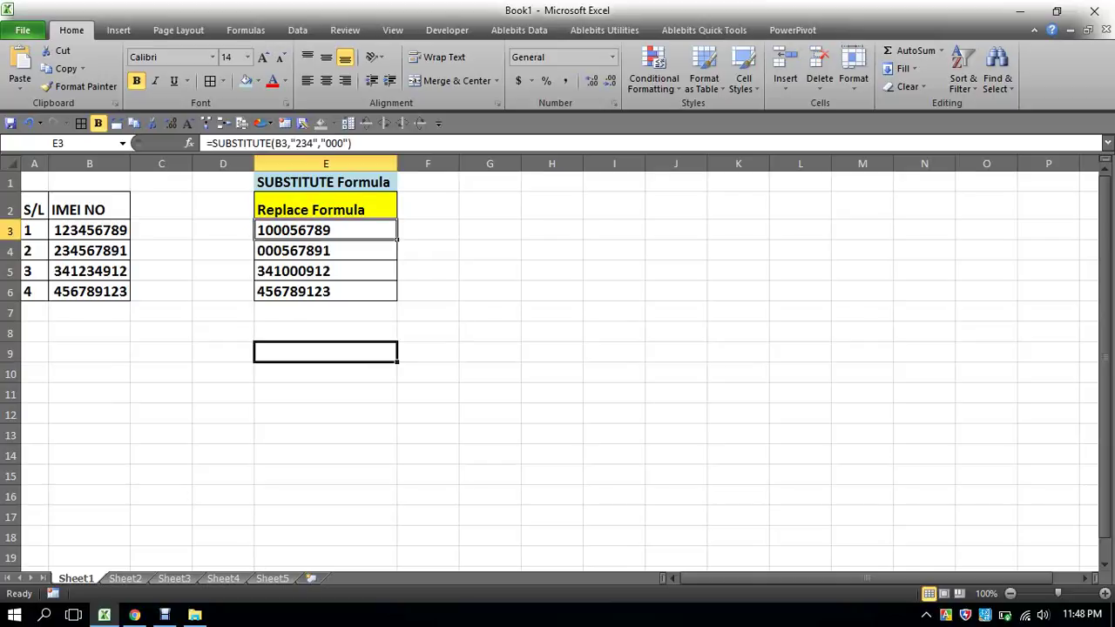